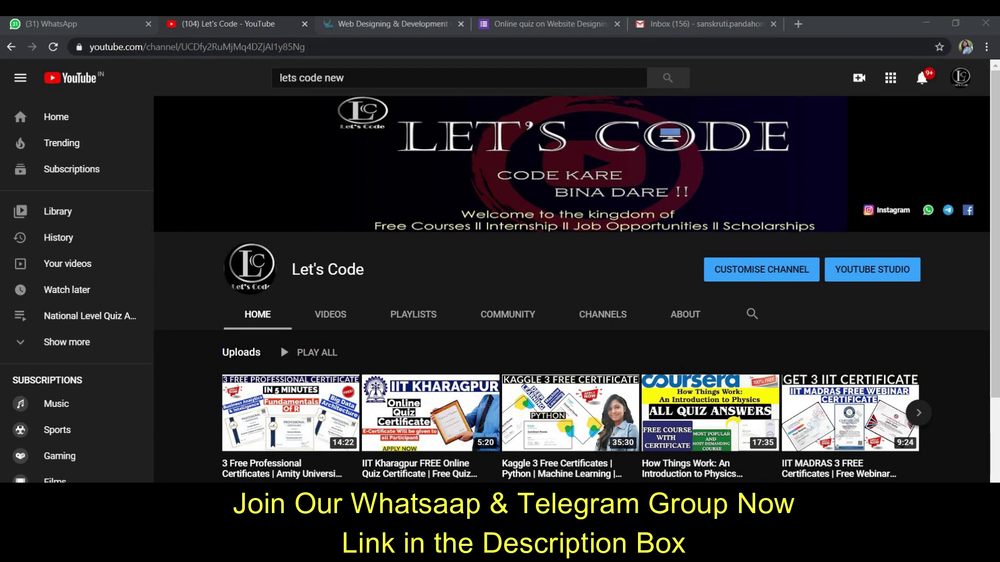
- Return to the web designing quiz and advance to its registration page
left_click(391, 24)
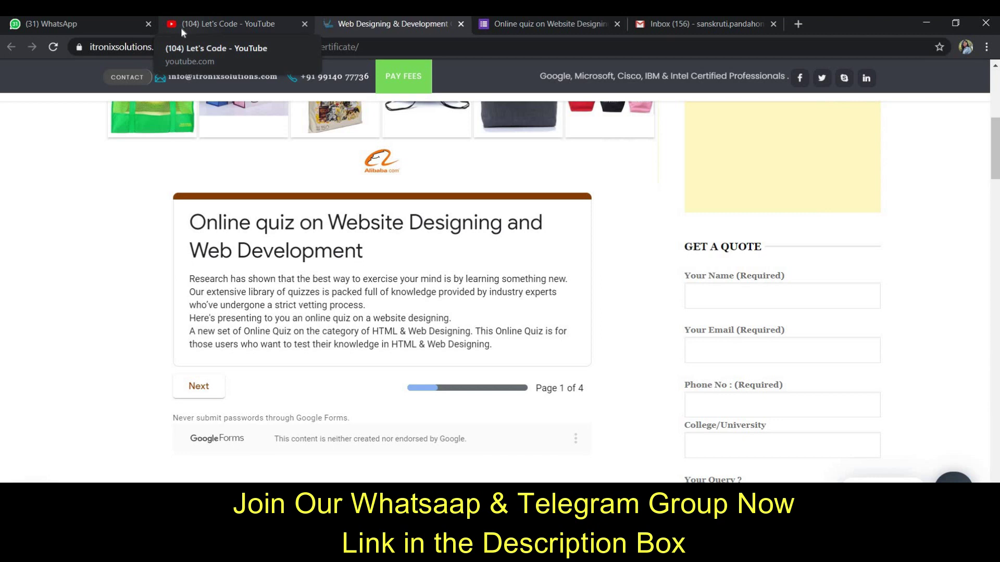
left_click(181, 27)
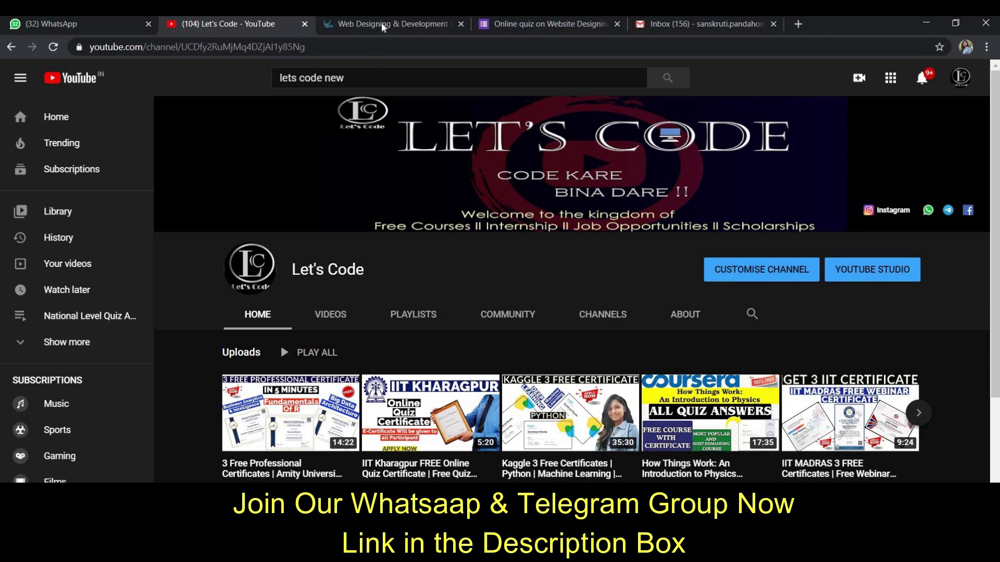
key("ctrl+Tab")
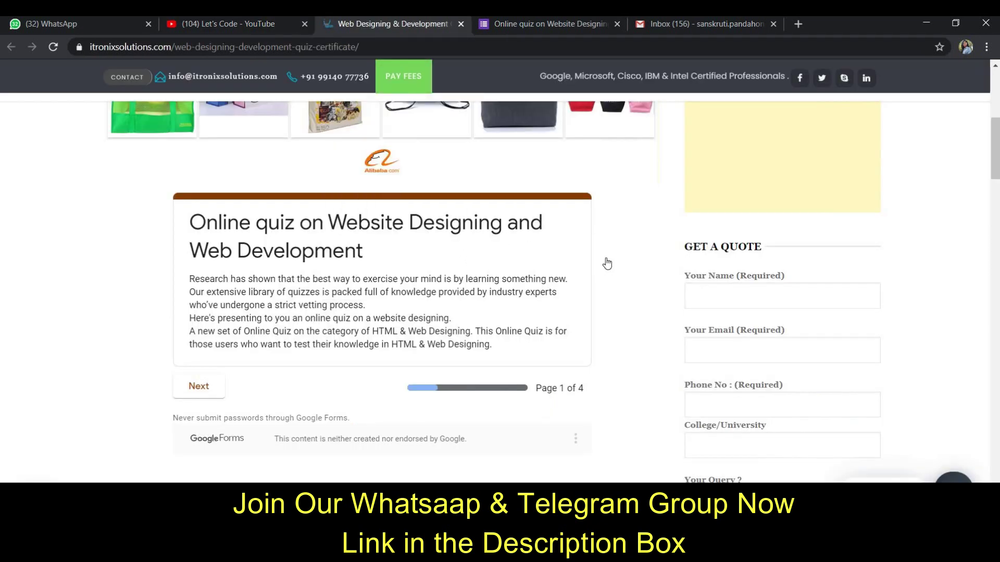
scroll(605, 263, "up", 4)
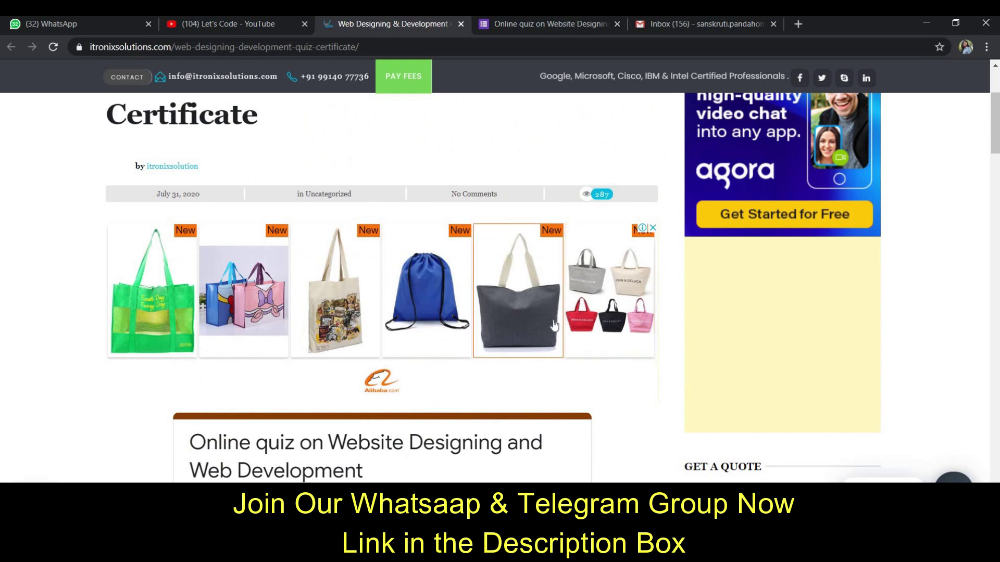
scroll(555, 326, "down", 1)
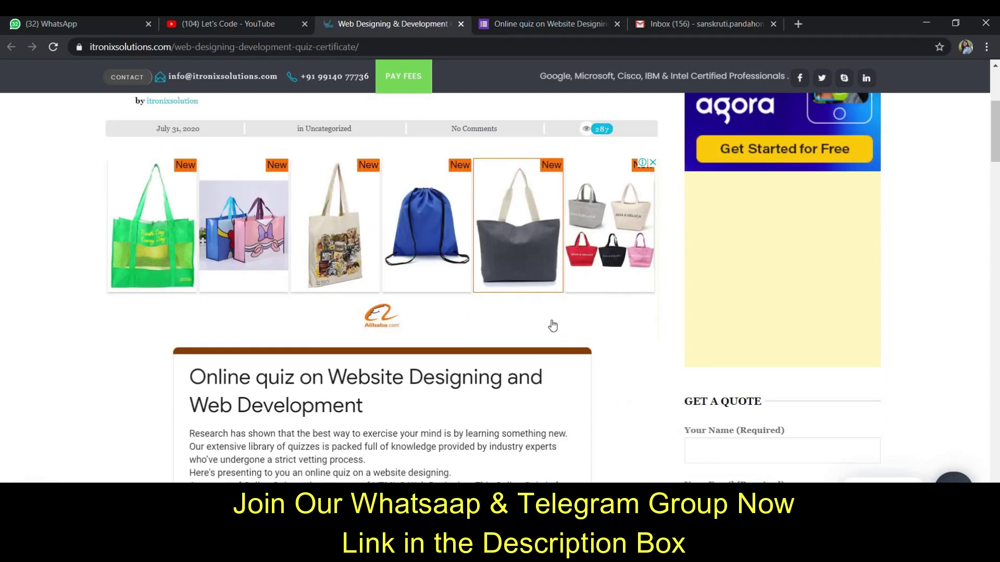
scroll(545, 326, "down", 4)
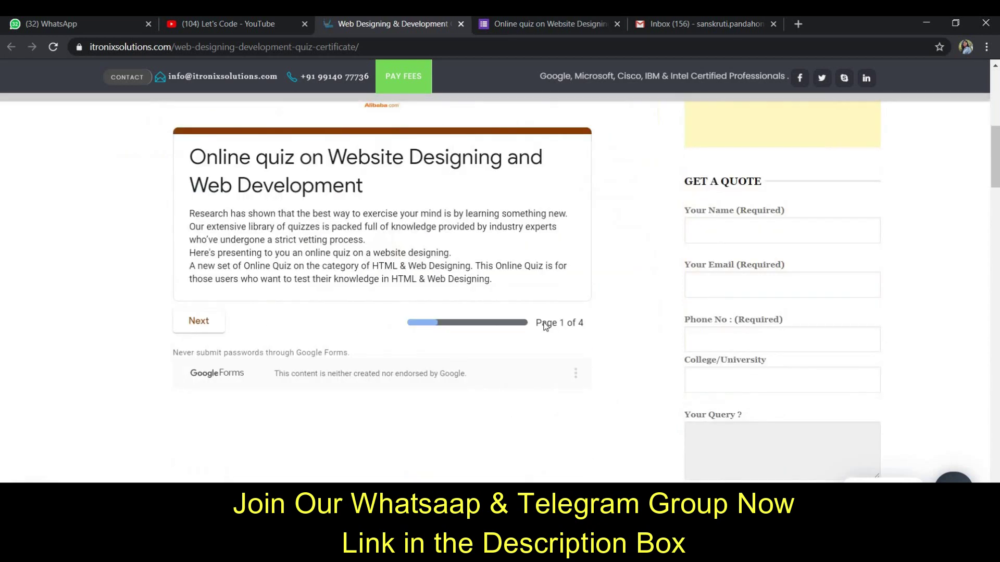
left_click(203, 331)
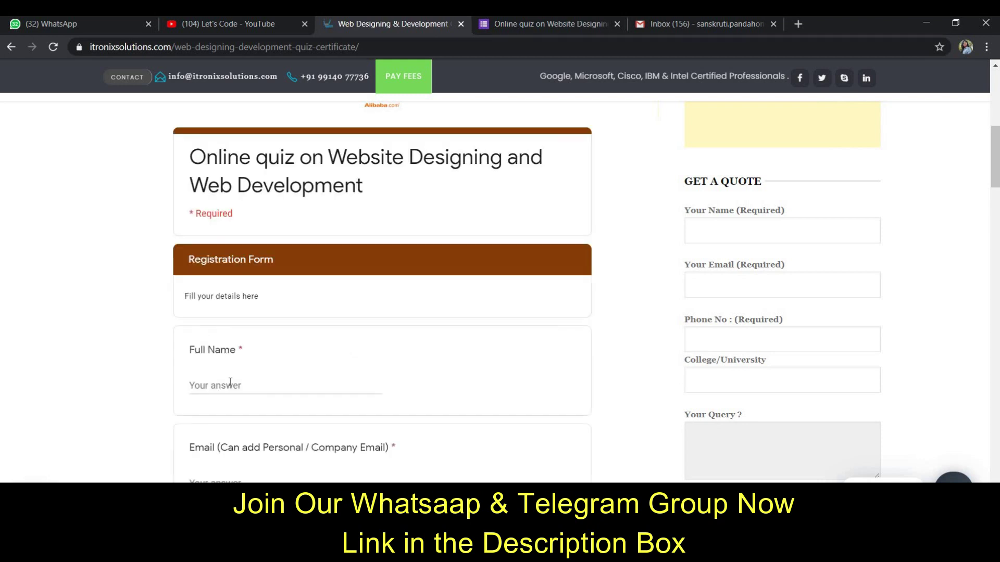
- Fill Full Name from the saved autofill suggestion and begin entering the e-mail address
left_click(230, 382)
left_click(233, 407)
scroll(241, 421, "down", 1)
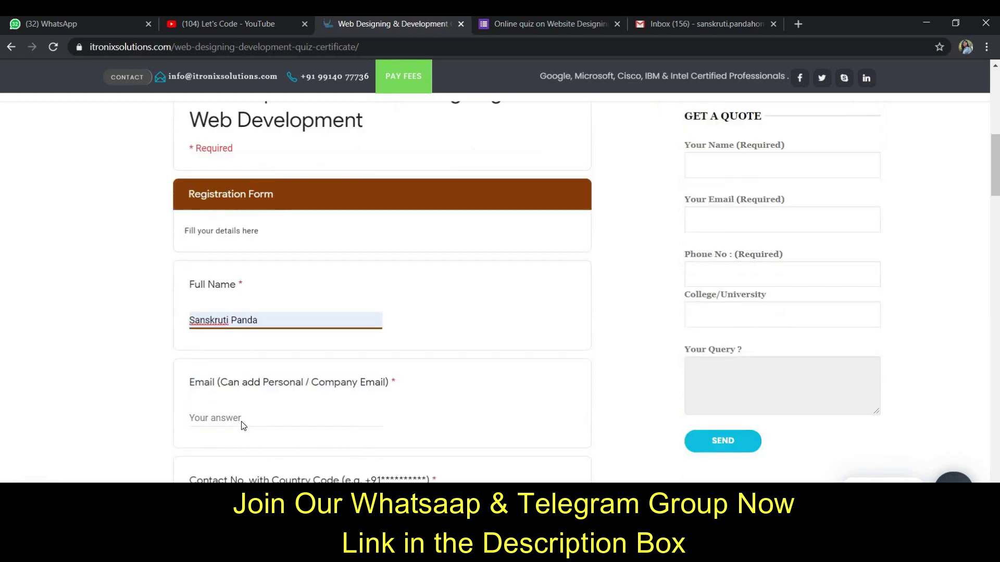
left_click(242, 421)
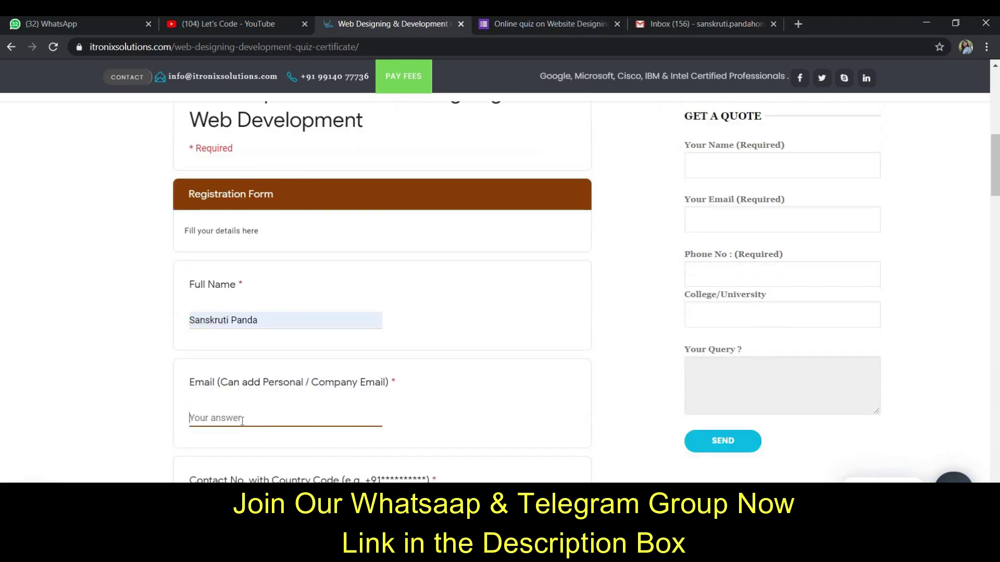
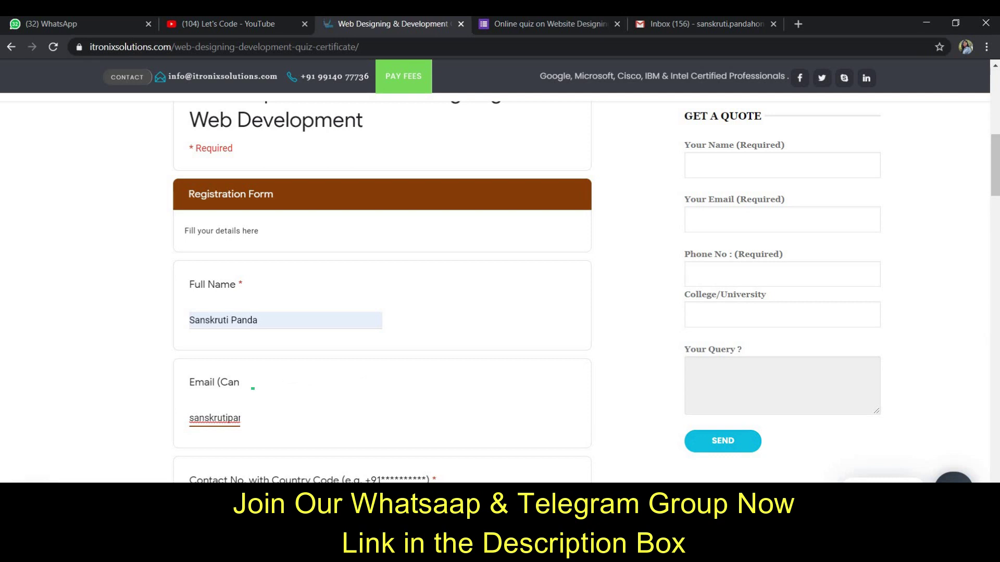
- Enter the phone number in Contact No., correcting a mistyped digit
scroll(210, 428, "down", 2)
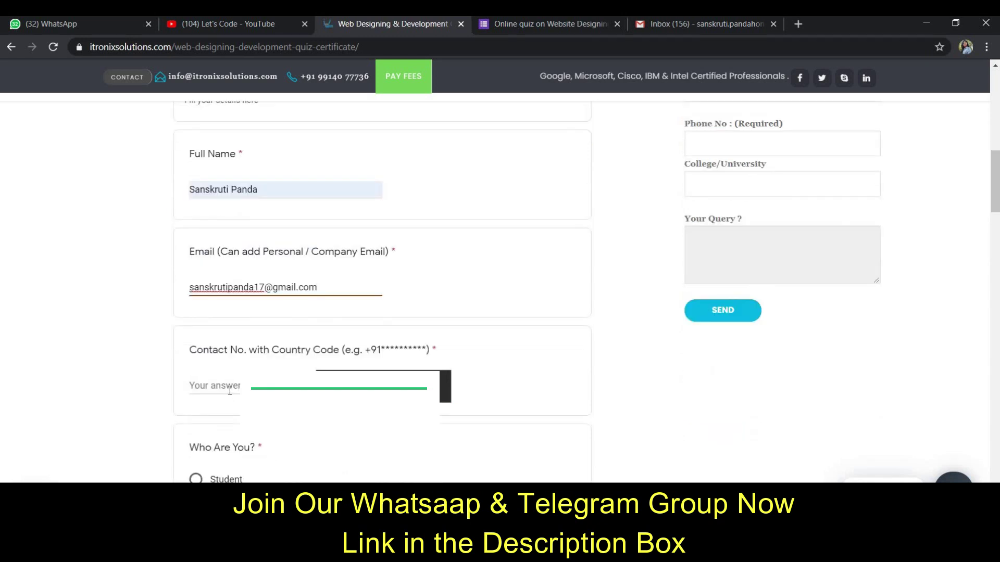
left_click(231, 391)
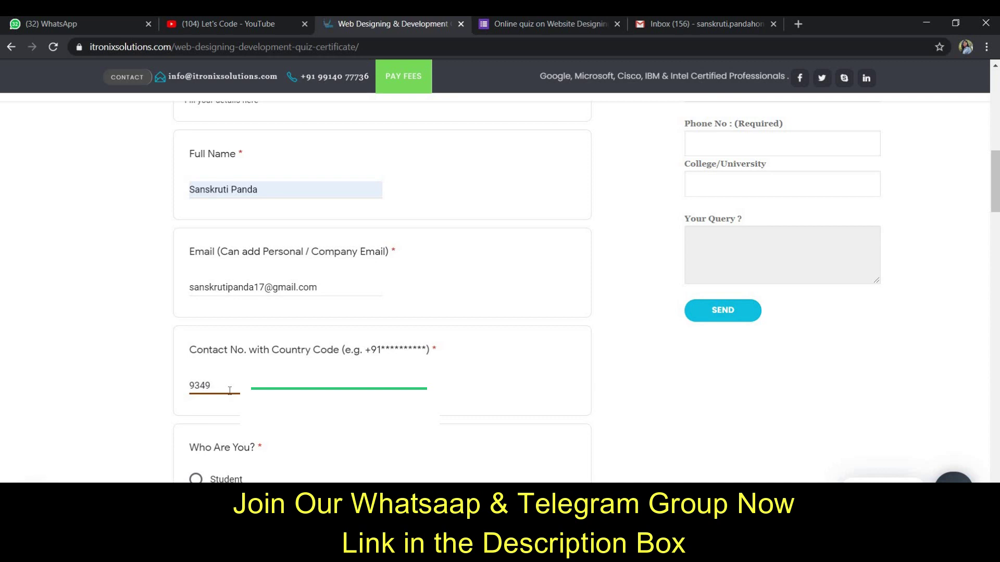
- Choose Student for Who Are You? and enter GIET University as the college
scroll(224, 427, "down", 1)
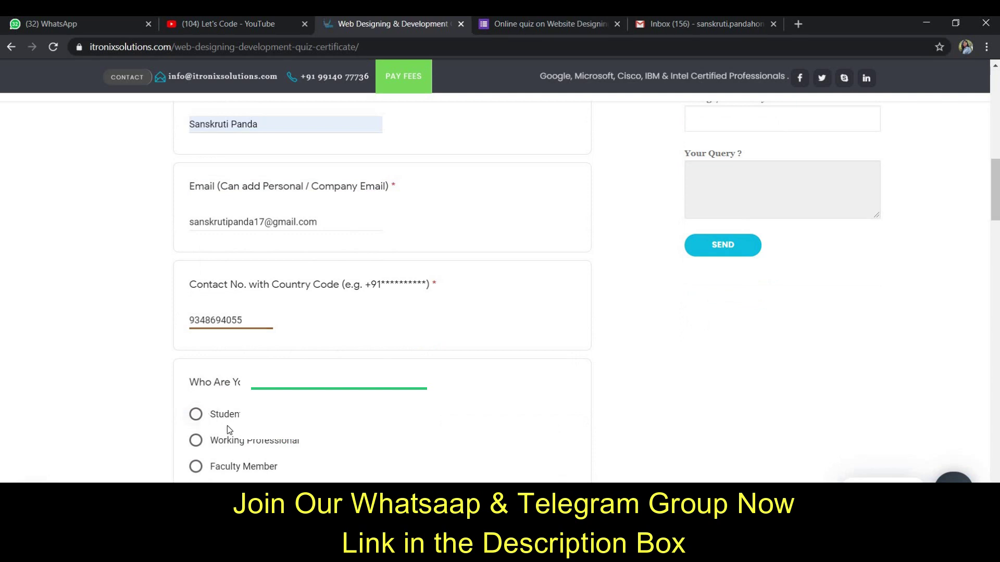
left_click(196, 414)
scroll(230, 425, "down", 2)
scroll(230, 411, "down", 1)
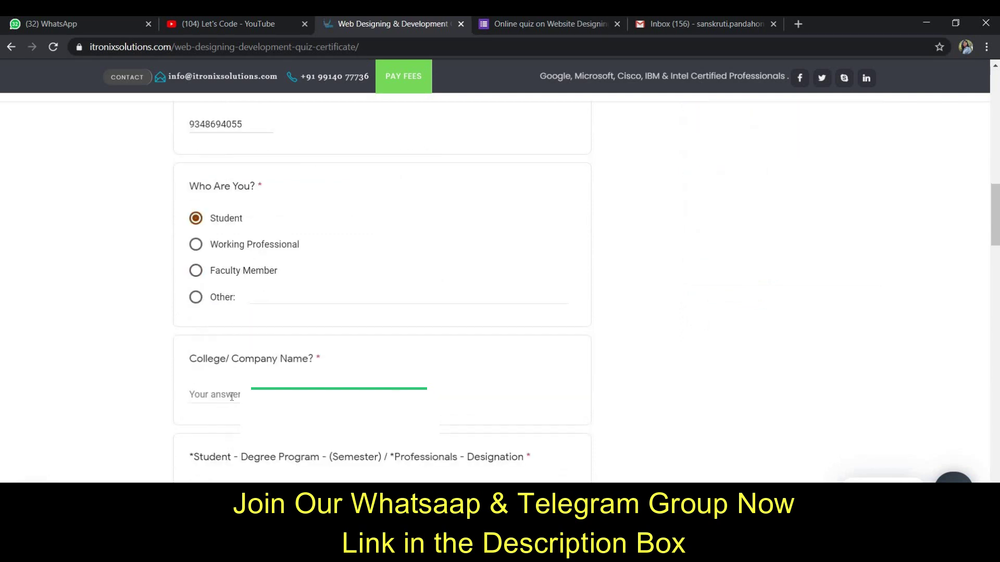
left_click(237, 400)
type("GI")
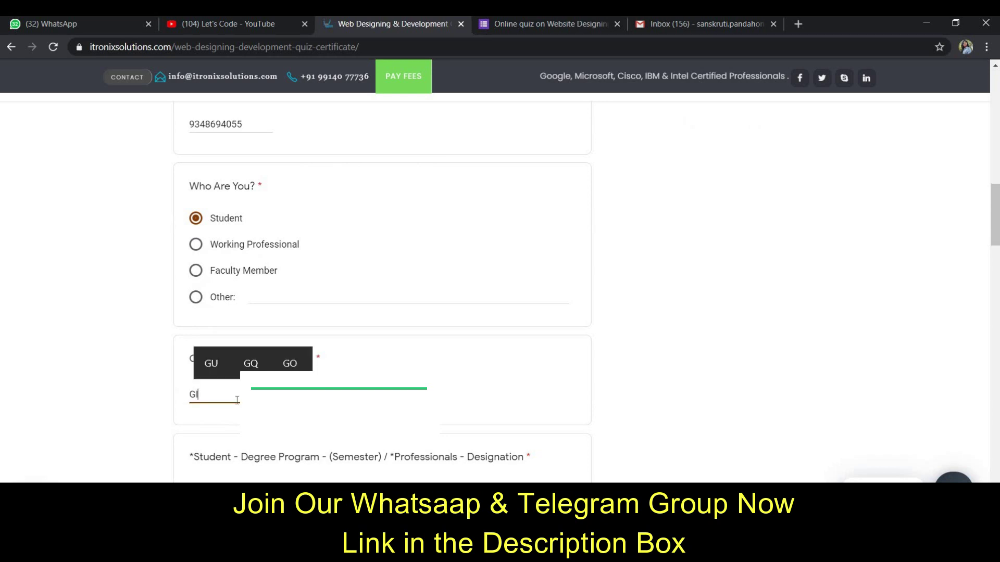
type("ET Un")
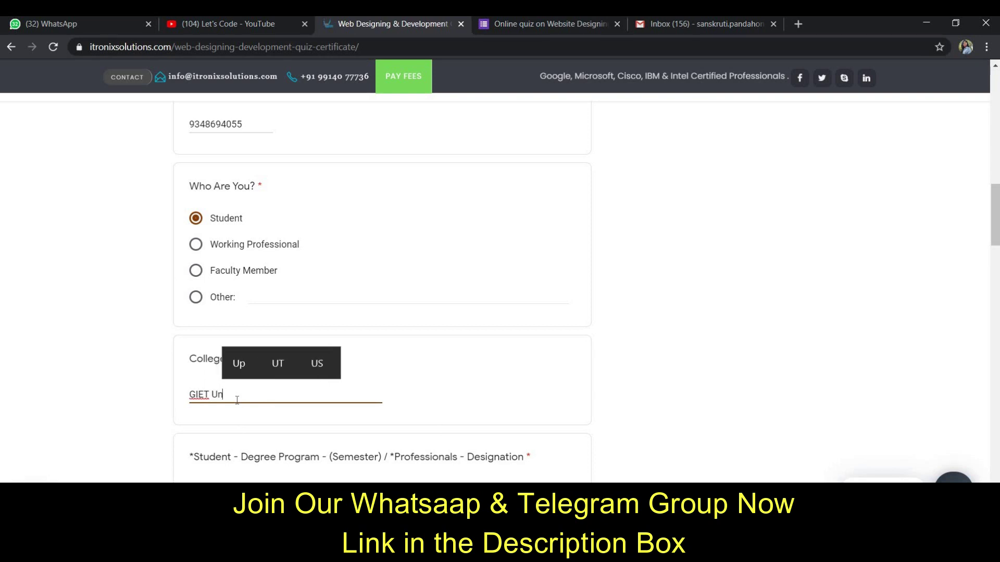
type("iversity")
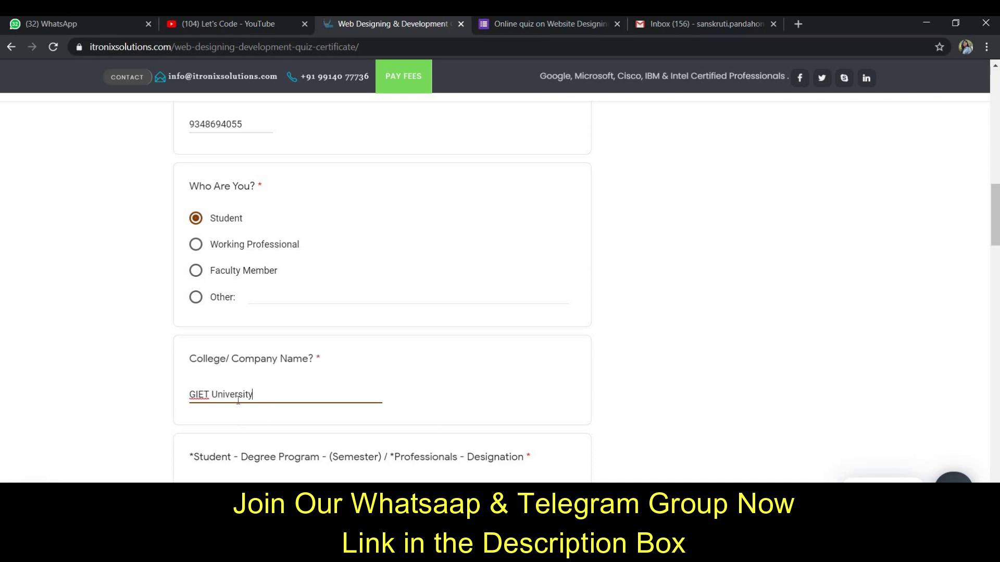
- Enter 4th sem as the designation
scroll(227, 375, "down", 3)
left_click(223, 365)
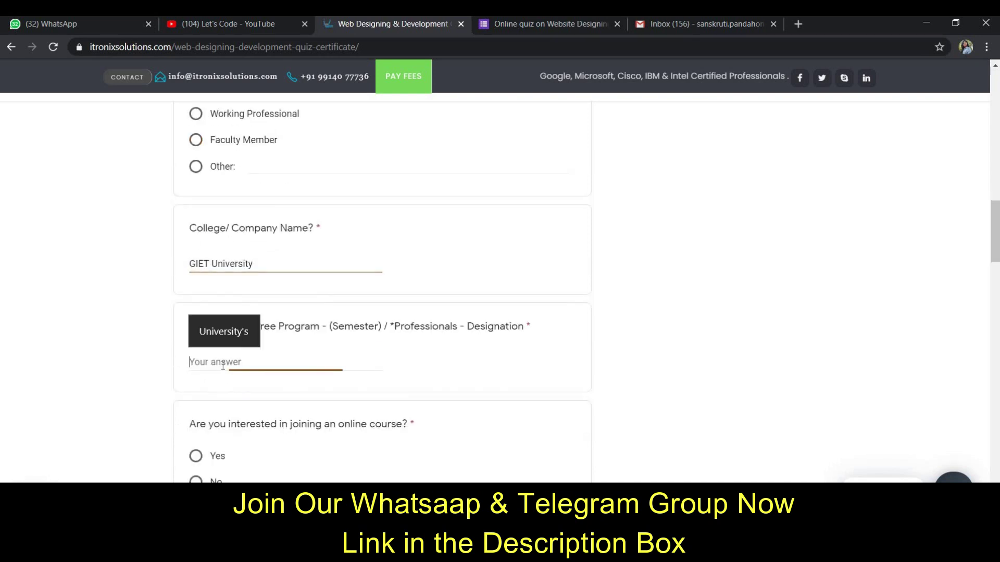
type("Stu")
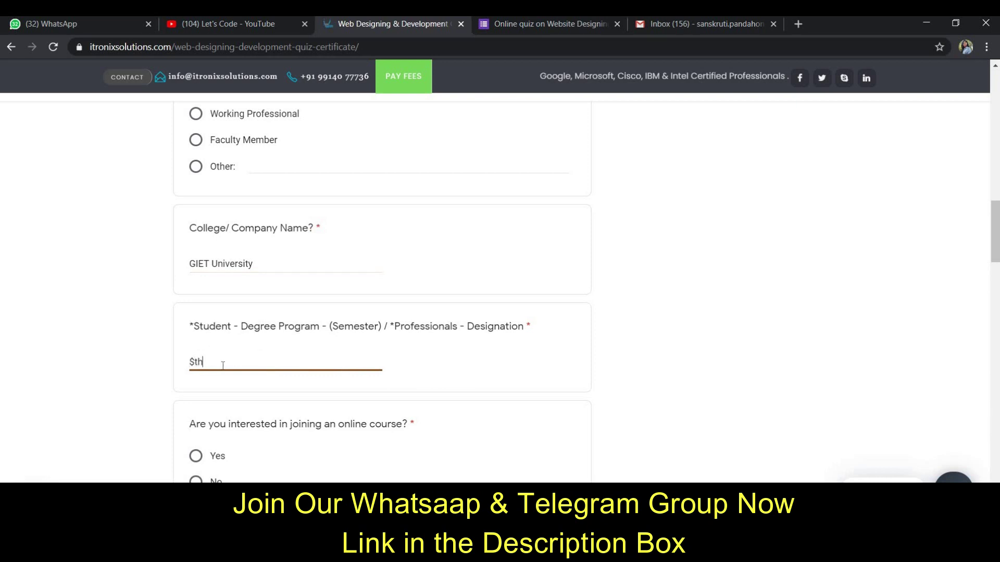
key("BackSpace")
key("BackSpace")
key("BackSpace")
type("4th sem")
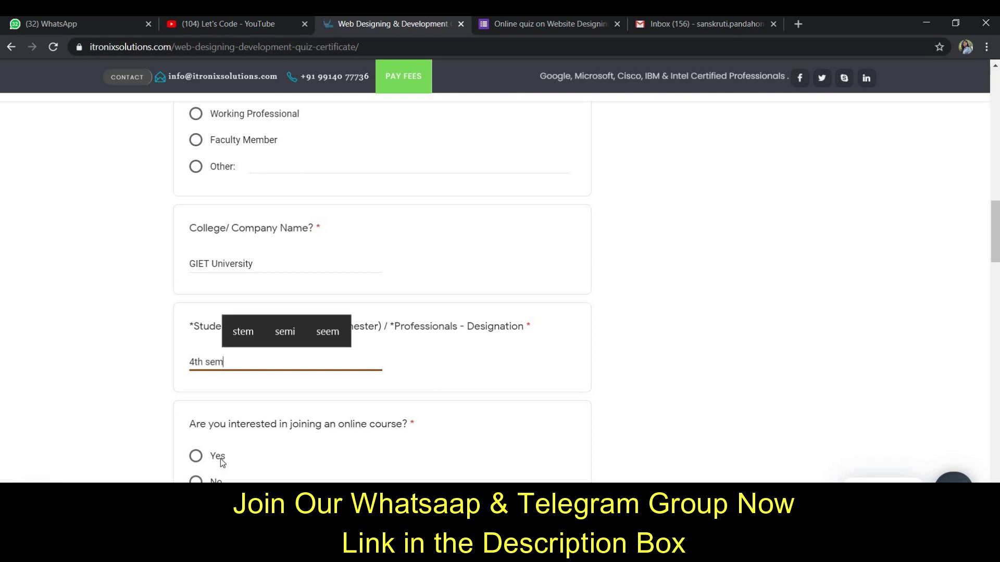
- Answer Yes to joining an online course and give Web development as the course
scroll(229, 456, "down", 1)
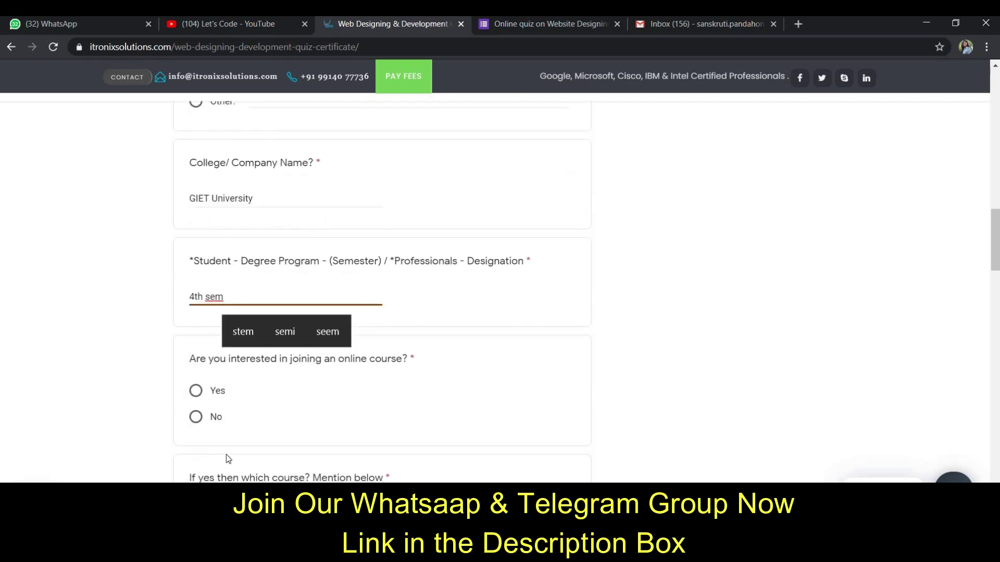
left_click(195, 390)
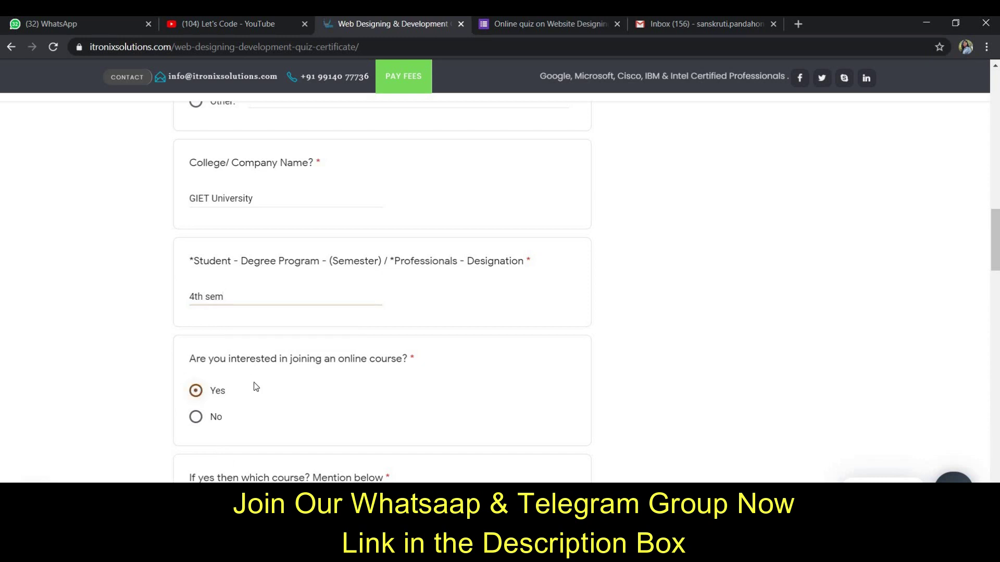
scroll(276, 441, "down", 1)
left_click(275, 445)
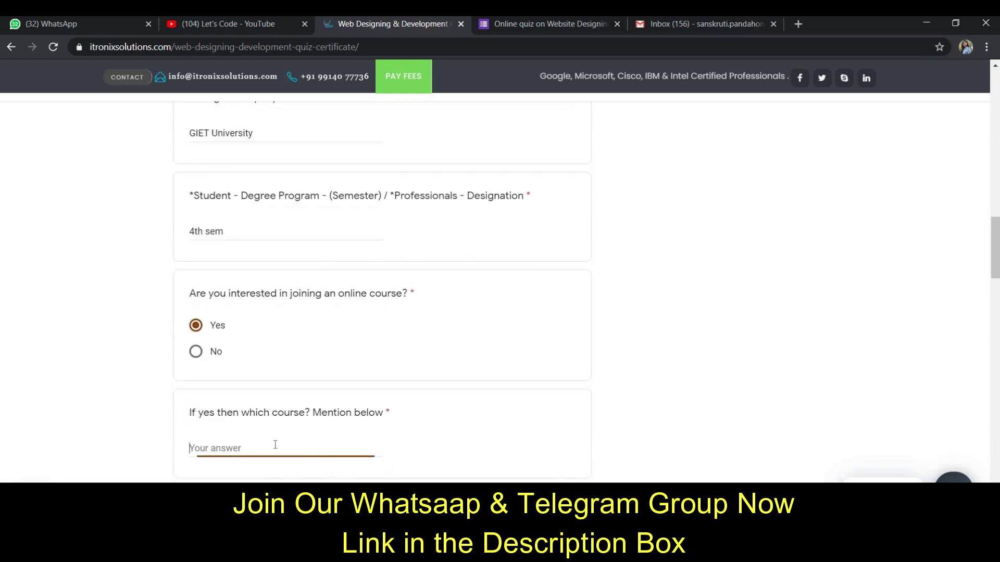
type("Web develo")
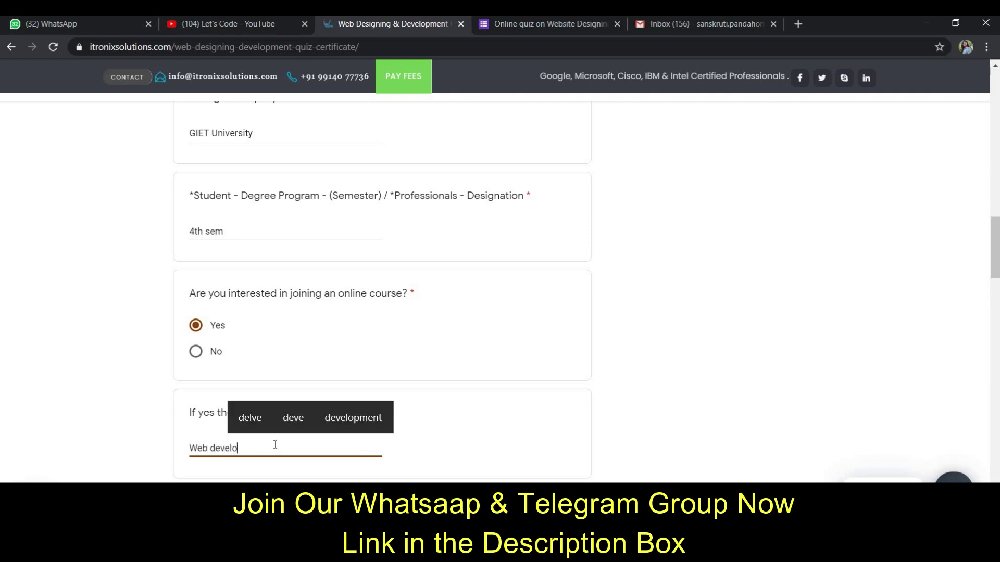
type("pment")
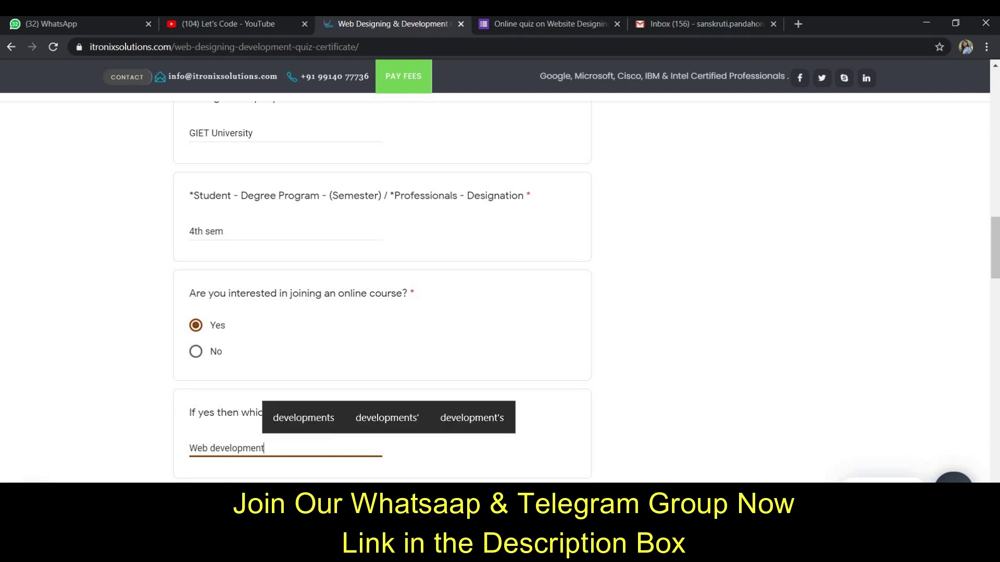
key("Tab")
- Answer the first quiz questions: World Wide Web, front-end graphic design, and <body> </body>
key("Return")
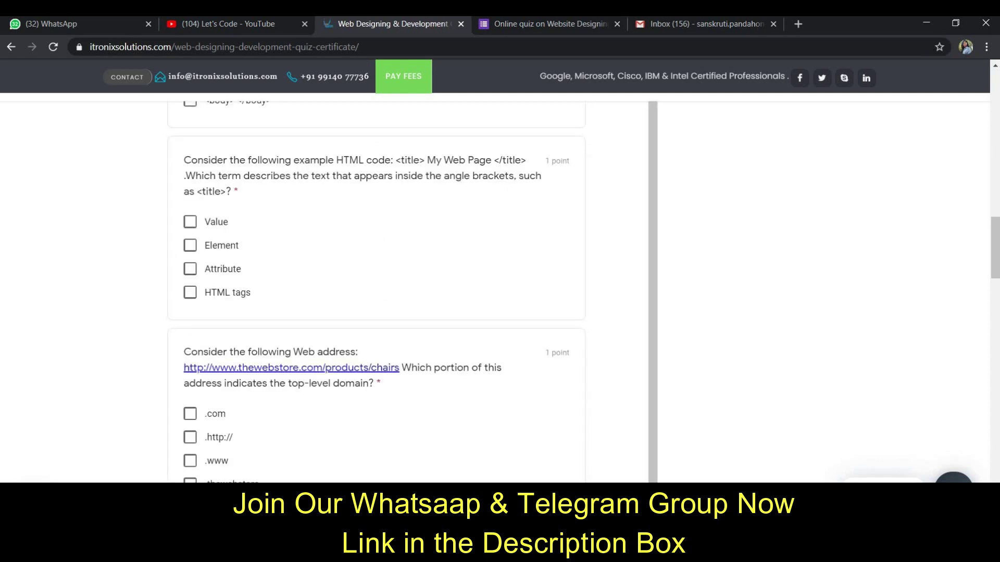
scroll(305, 454, "up", 6)
scroll(306, 454, "up", 4)
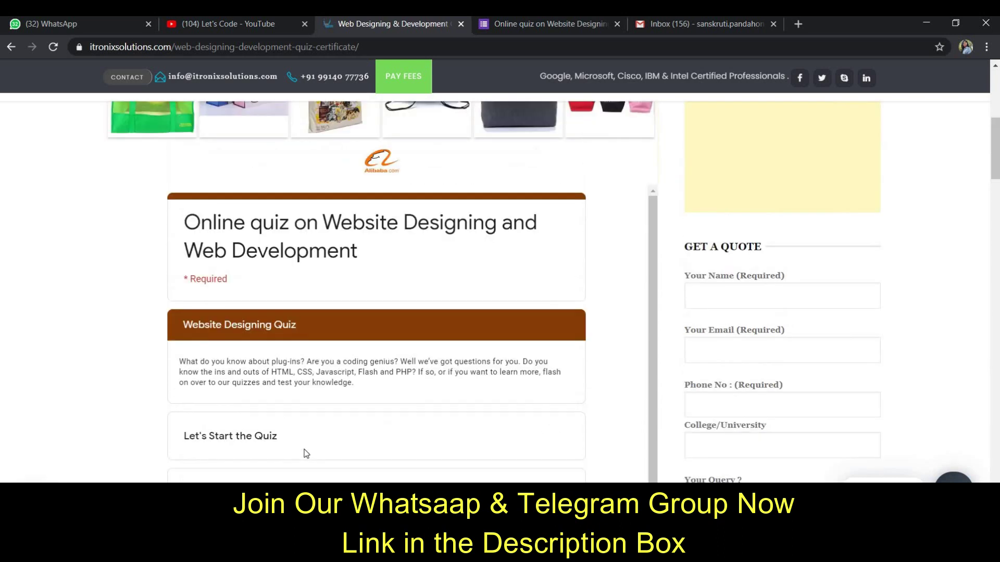
scroll(306, 453, "down", 5)
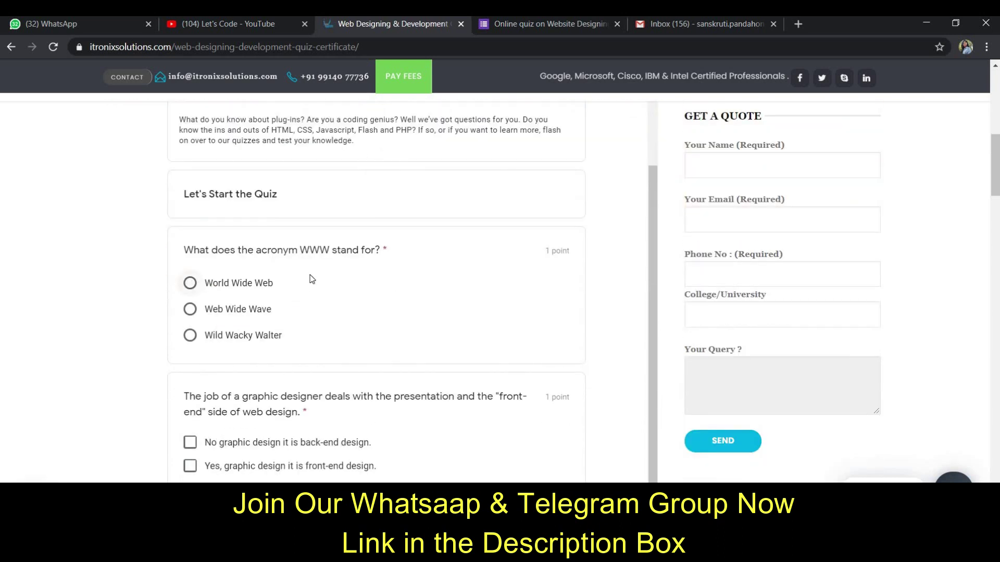
left_click(190, 284)
scroll(336, 325, "down", 2)
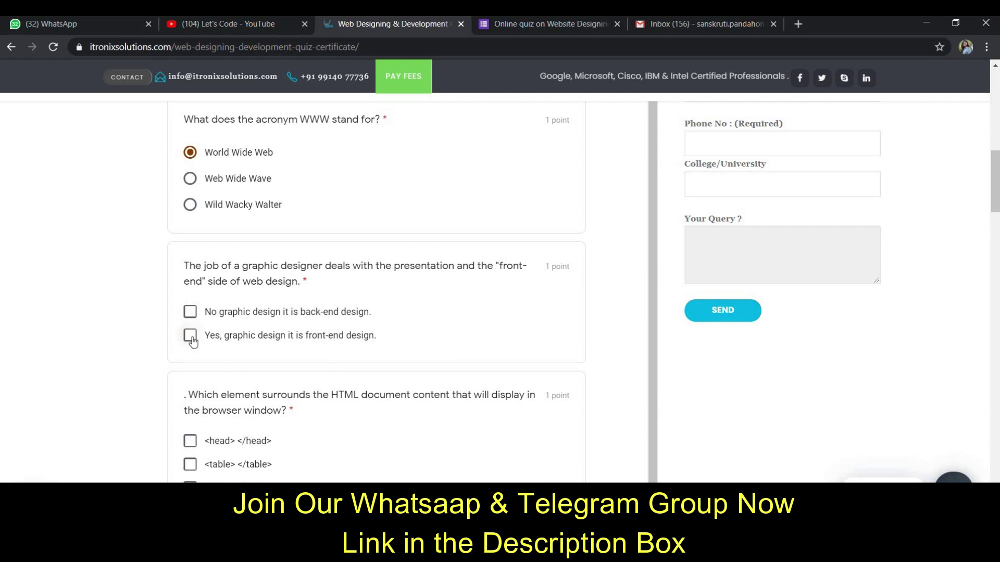
key("space")
scroll(326, 373, "down", 2)
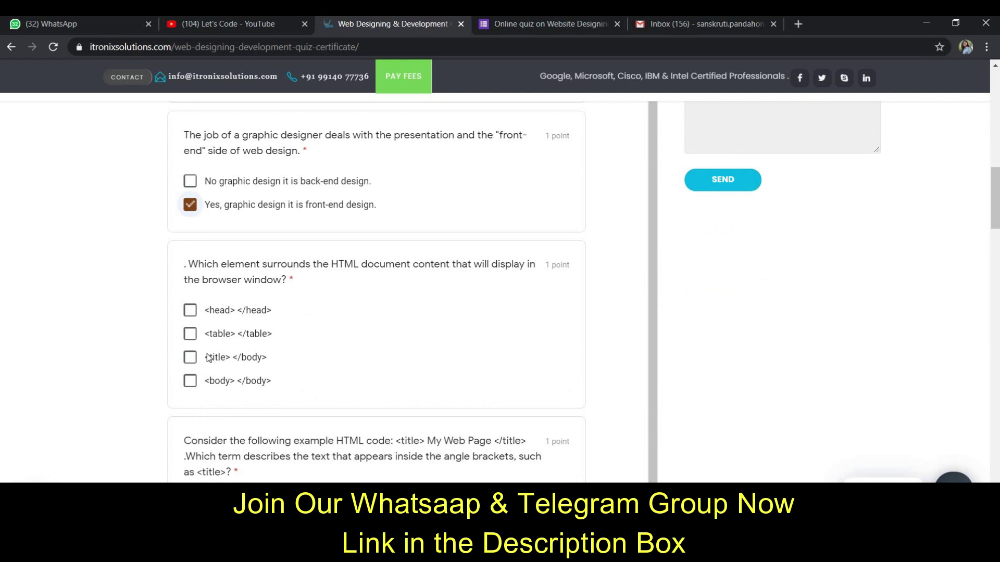
left_click(189, 381)
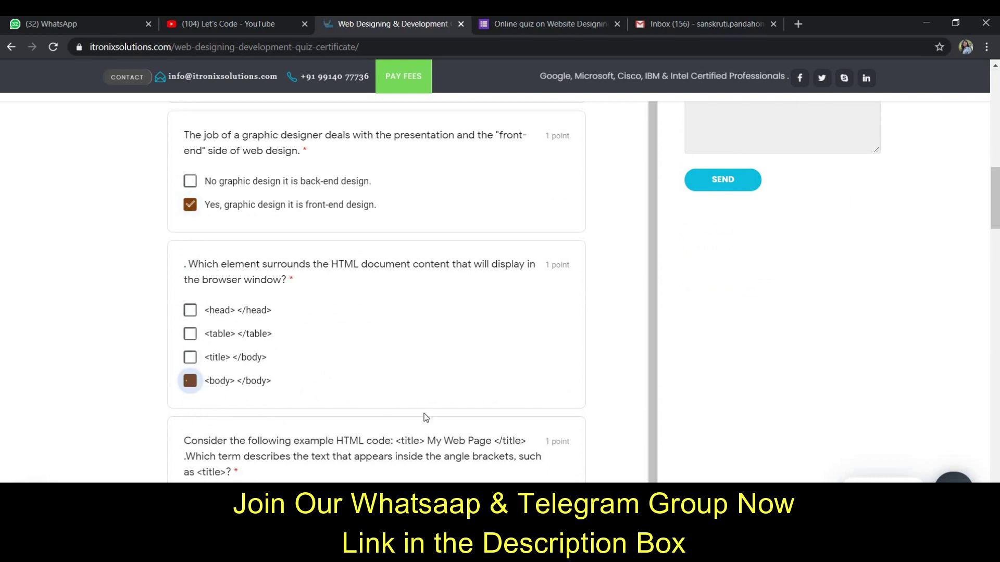
- Answer Element, .com and DHTML for the remaining questions, then continue to page 4
scroll(281, 436, "down", 2)
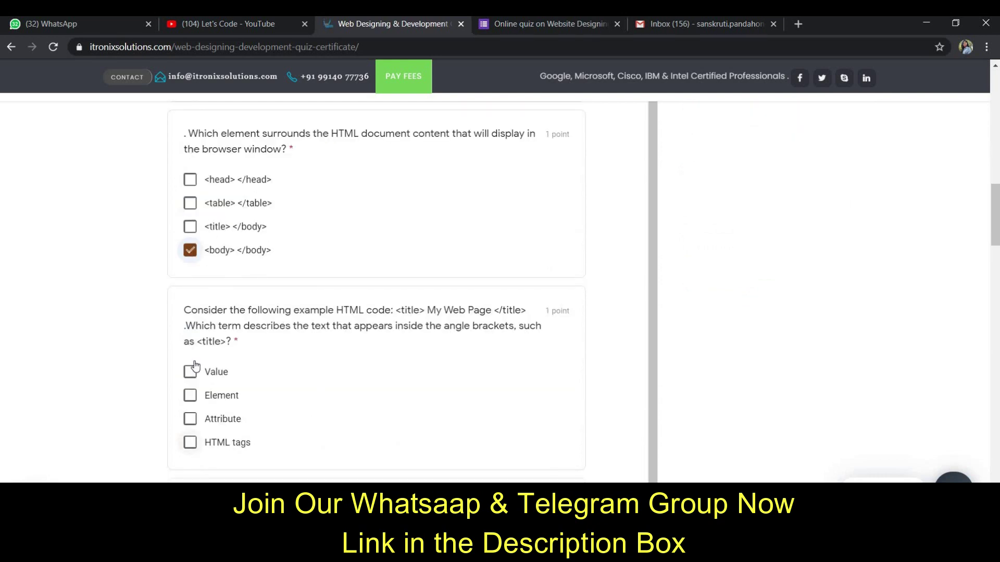
left_click(191, 397)
scroll(270, 411, "down", 2)
scroll(271, 415, "down", 1)
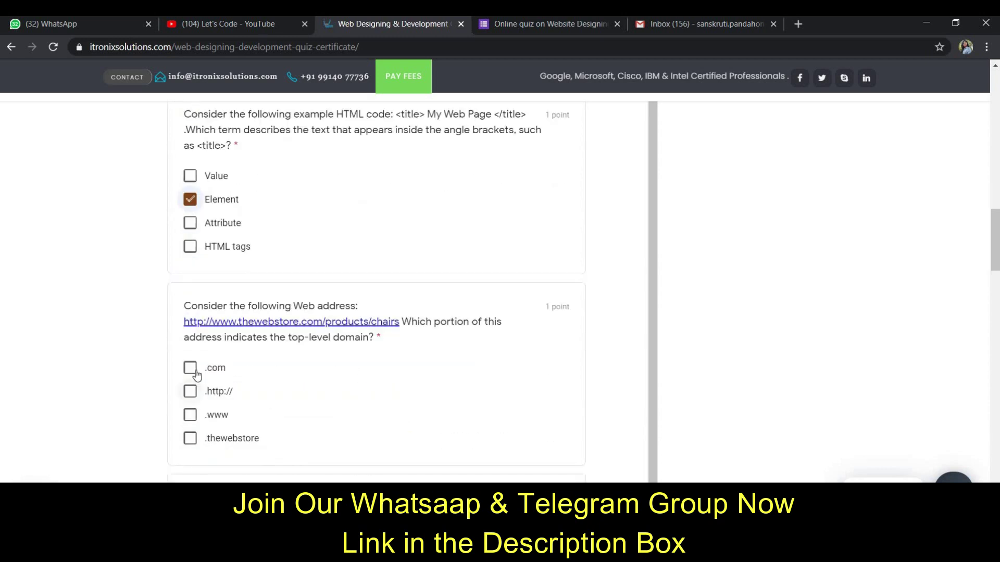
left_click(192, 370)
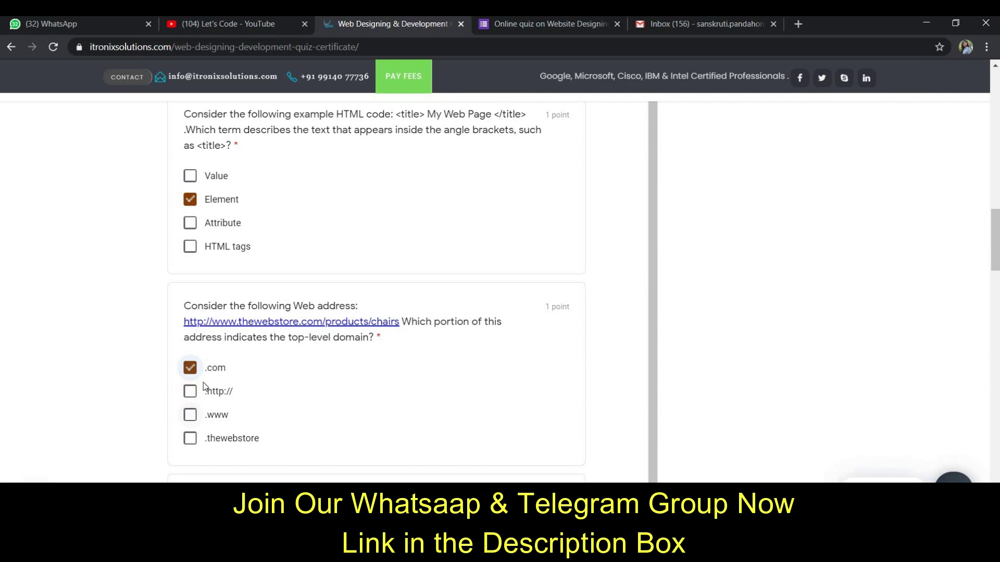
scroll(204, 385, "down", 4)
left_click(190, 382)
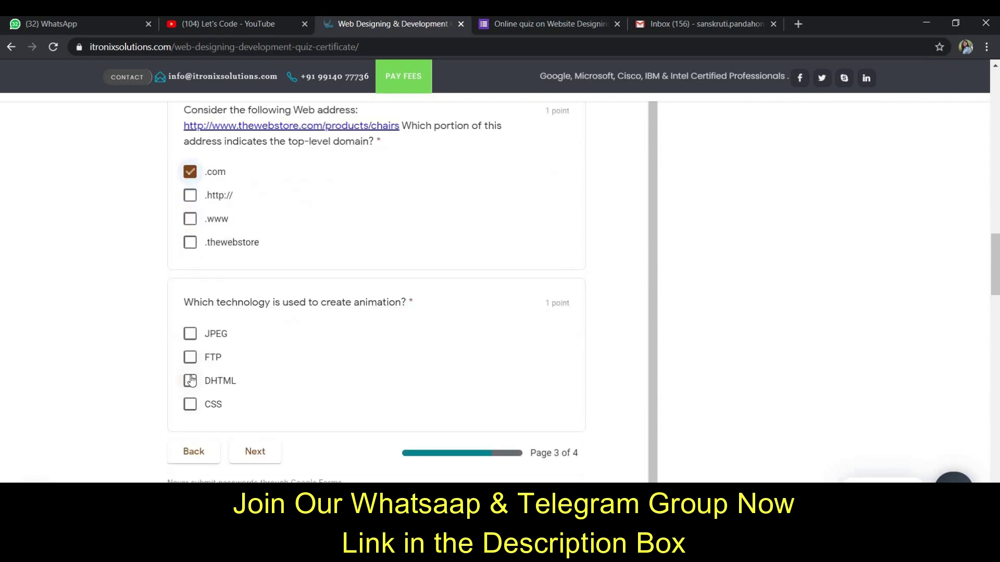
left_click(250, 452)
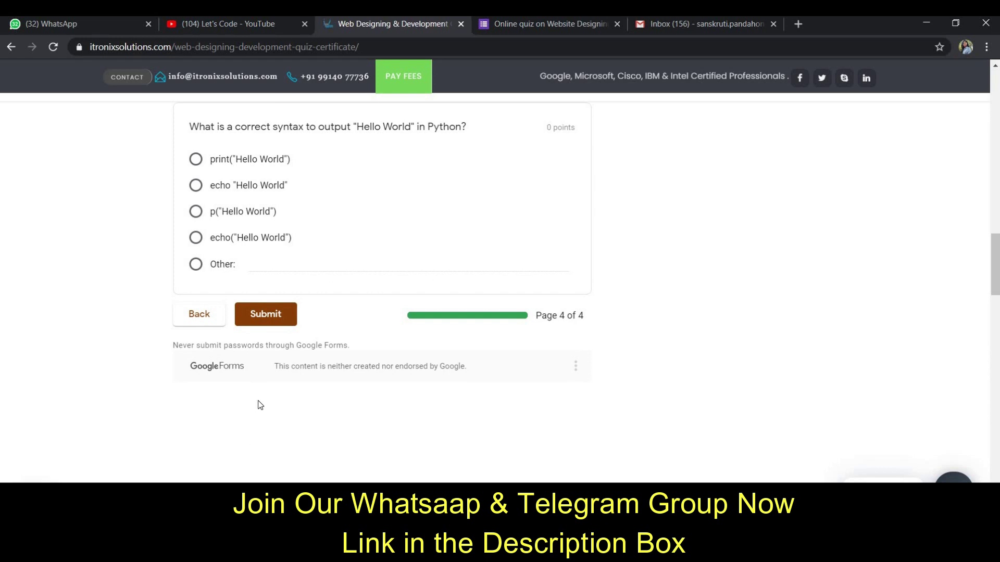
- Answer page not found for 404 and cell-to-content distance for cellpadding
scroll(259, 404, "up", 10)
scroll(259, 405, "up", 3)
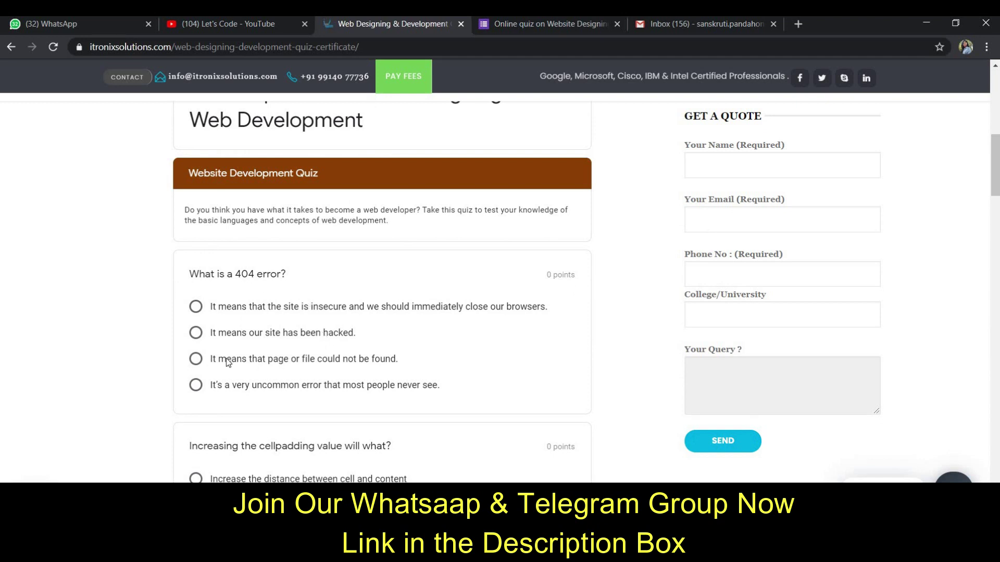
left_click(196, 360)
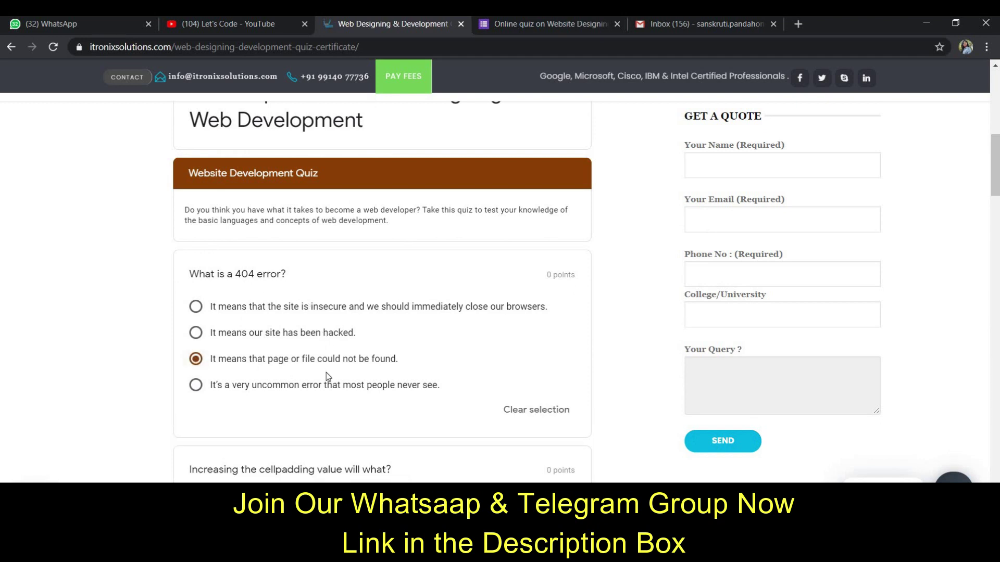
scroll(326, 373, "down", 1)
scroll(380, 314, "down", 1)
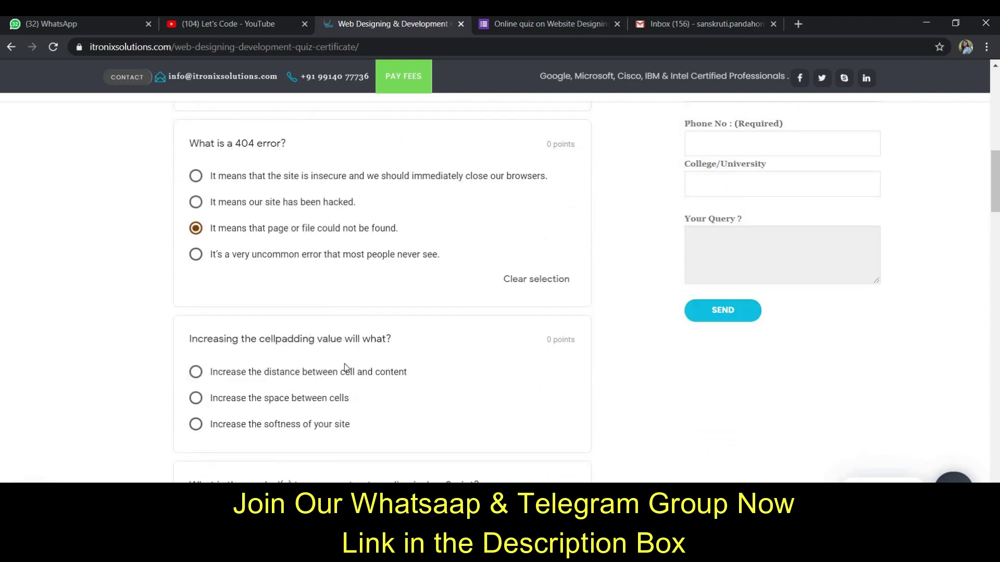
left_click(194, 375)
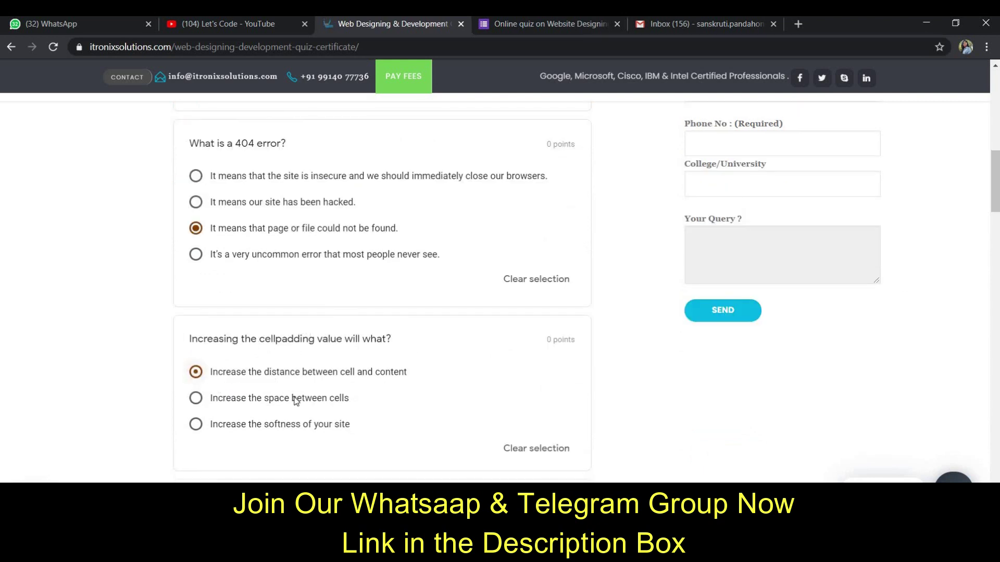
- Choose // for JavaScript comments, Hypertext Preprocessor for PHP, and print("Hello World") for Python
scroll(295, 400, "down", 4)
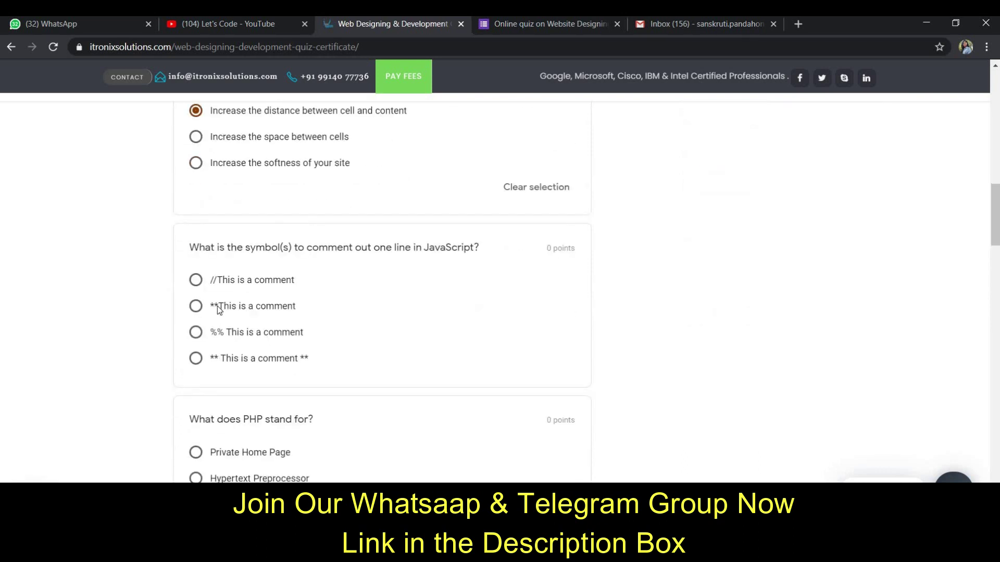
left_click(202, 283)
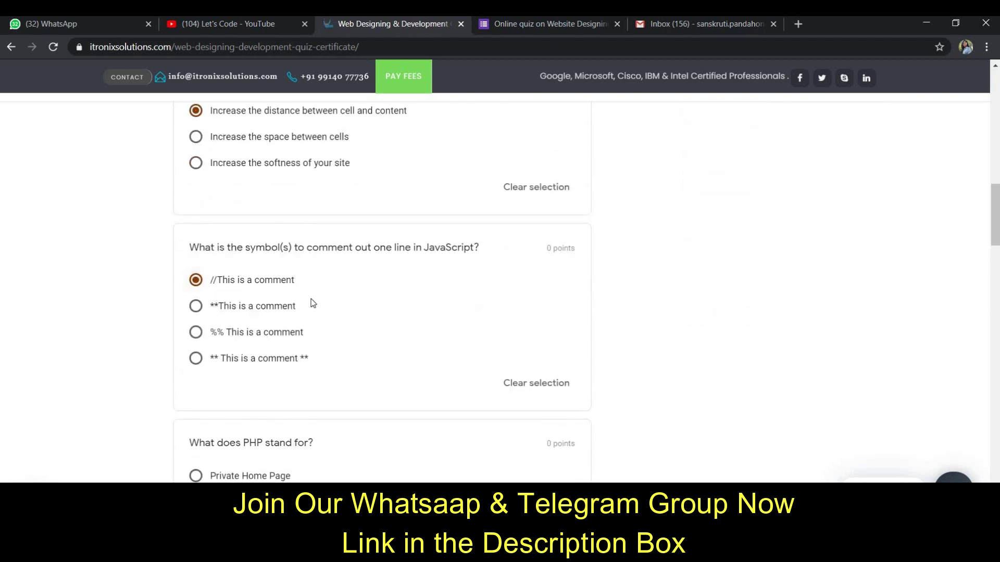
scroll(314, 303, "down", 2)
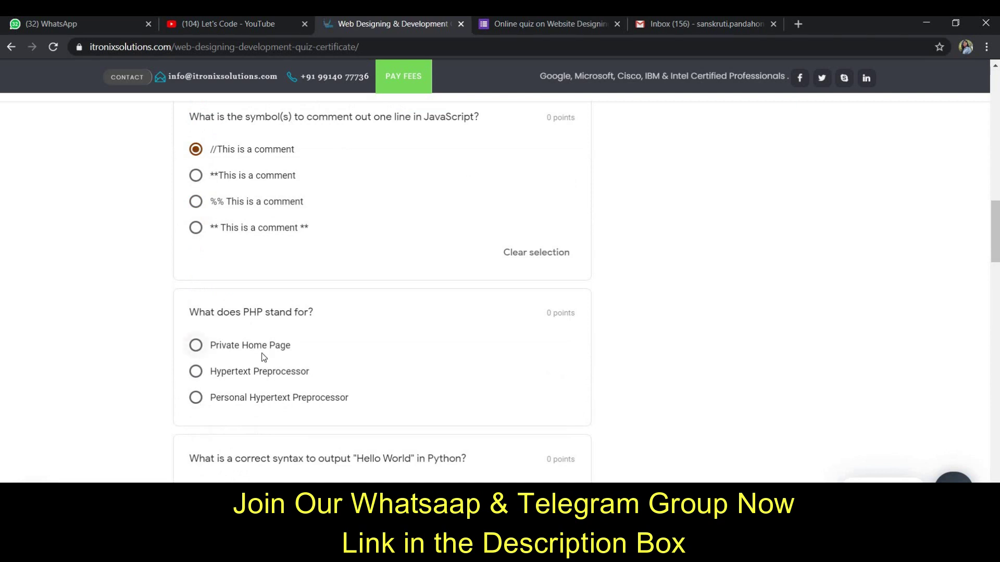
left_click(304, 378)
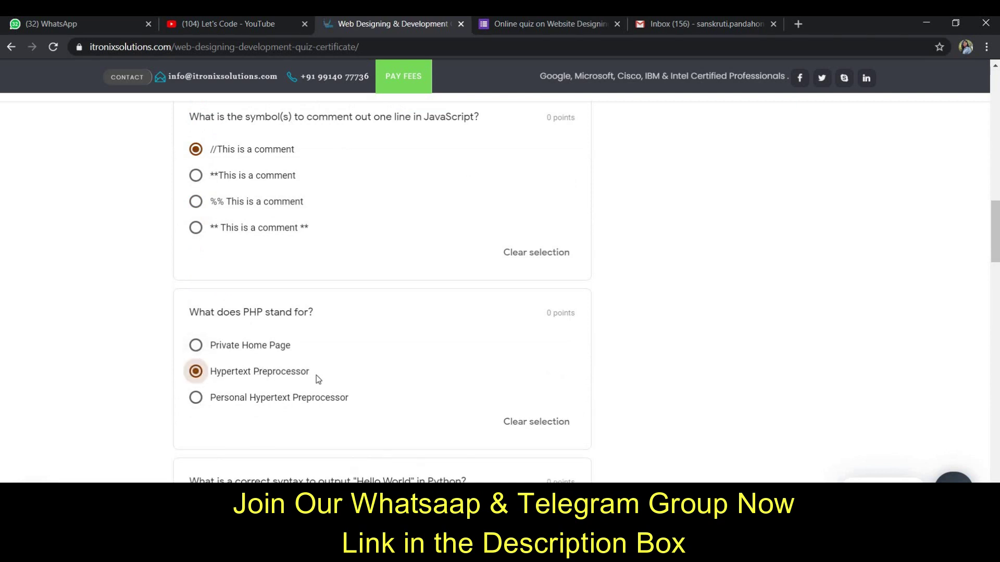
scroll(354, 384, "down", 3)
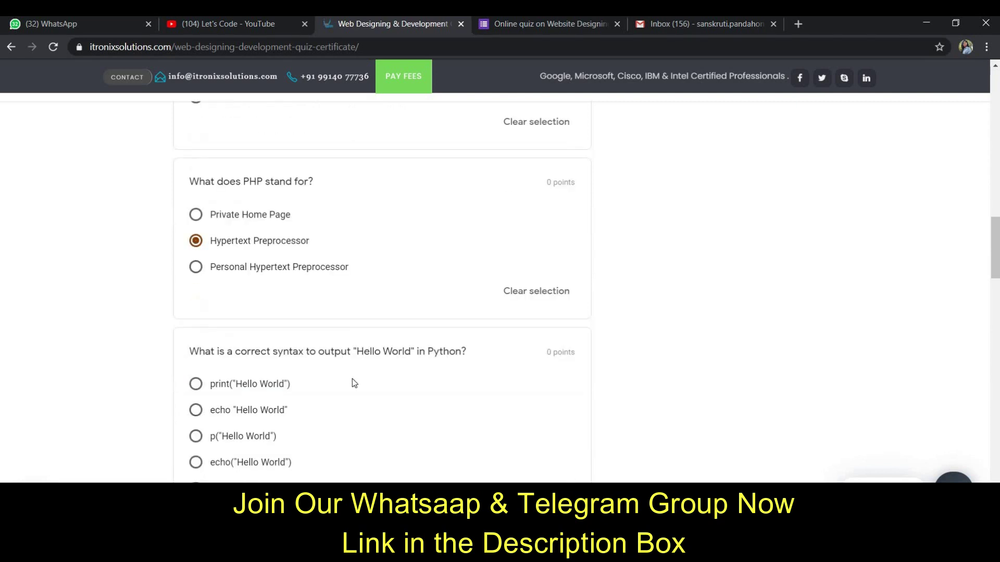
left_click(234, 330)
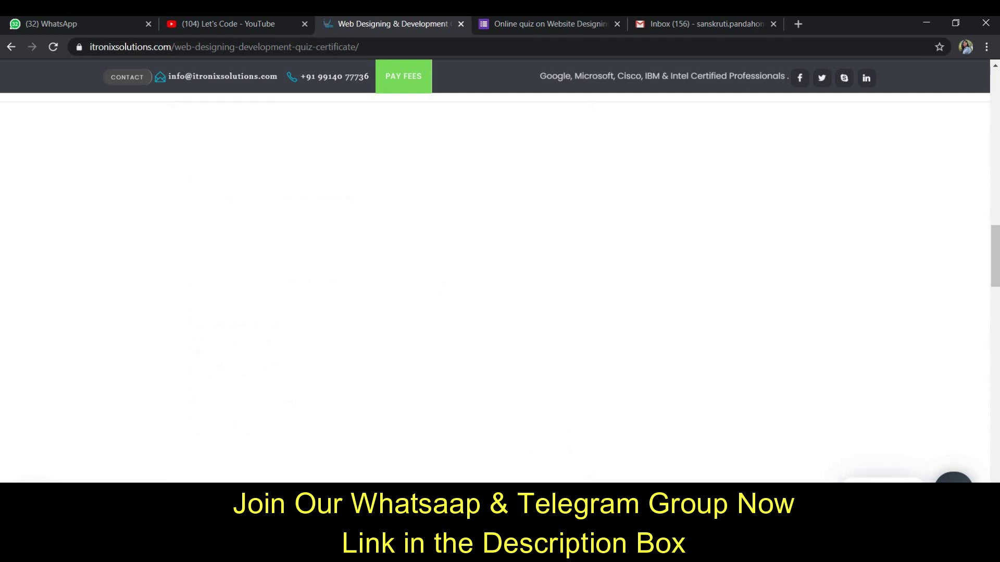
scroll(280, 350, "up", 10)
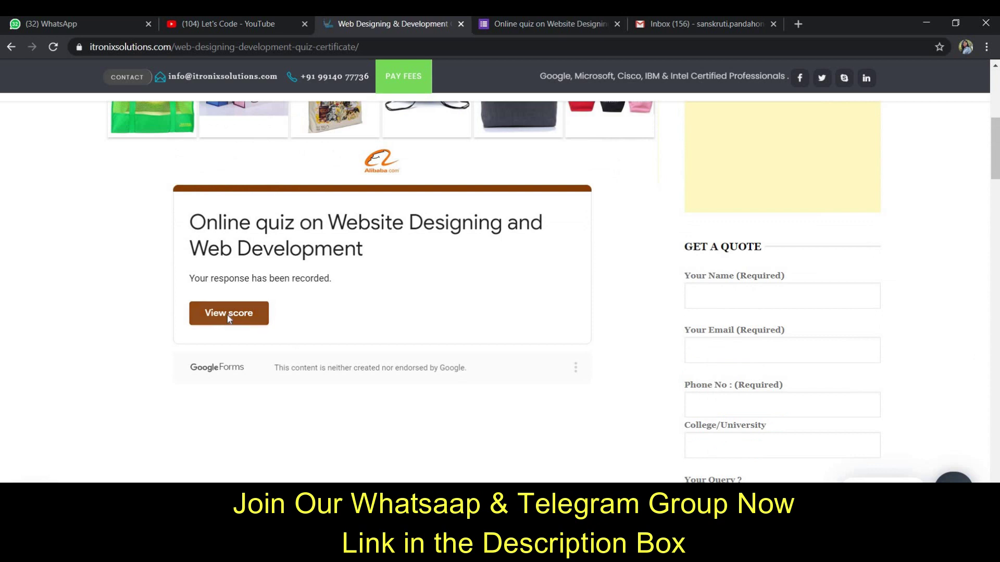
- View the score in a new tab and review the 6/6 total and correct answers
left_click(228, 314)
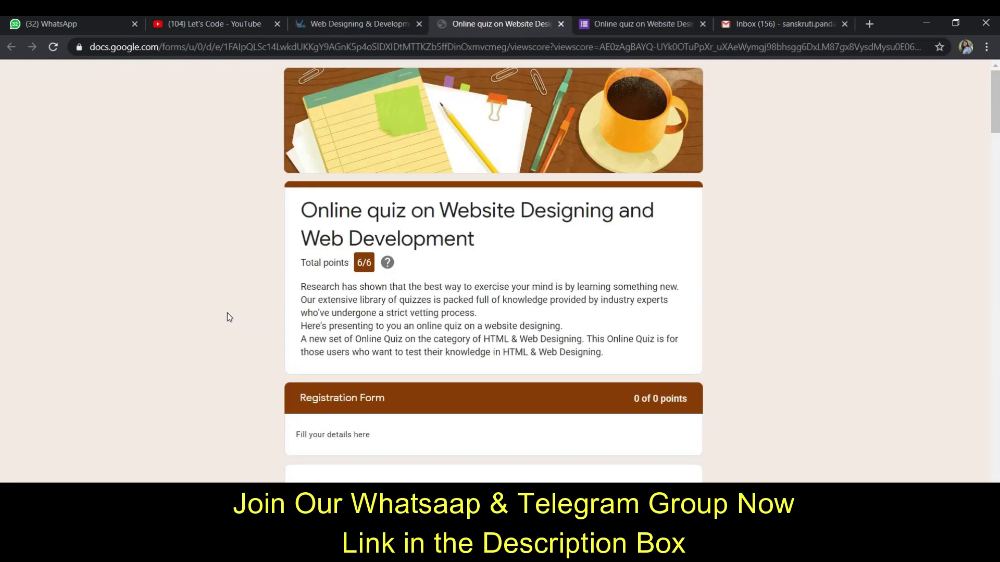
left_click_drag(356, 265, 406, 271)
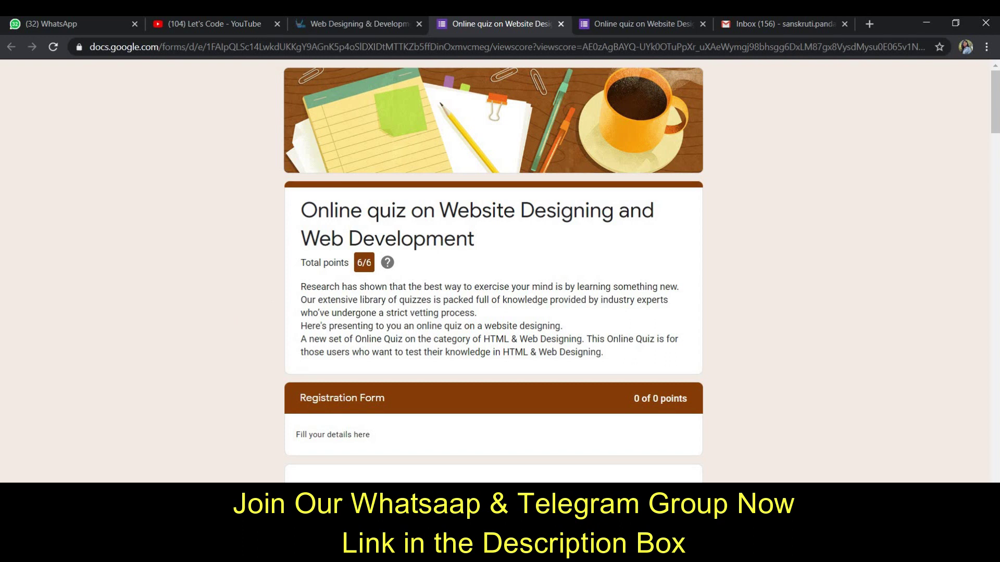
scroll(508, 291, "down", 1)
left_click(510, 289)
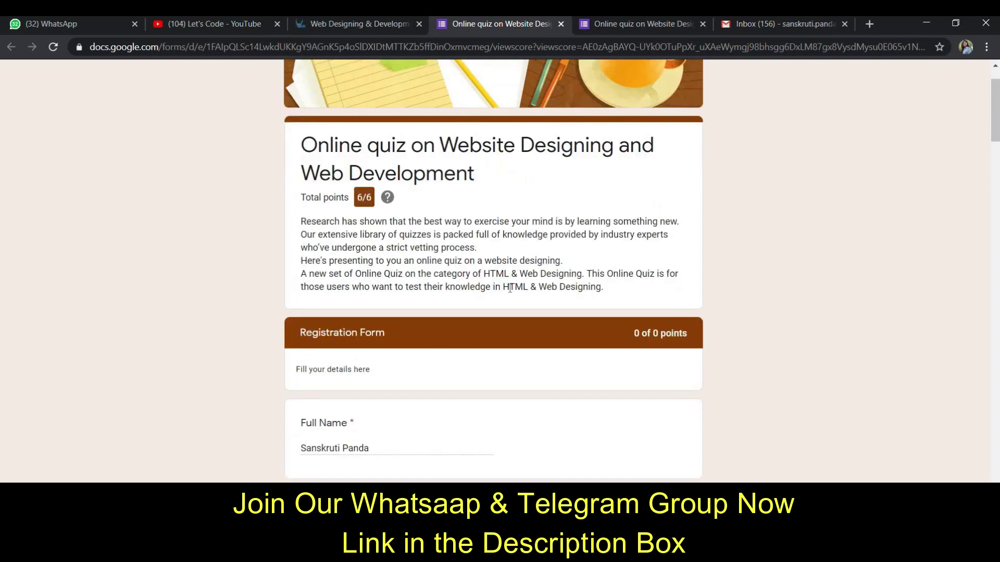
scroll(510, 289, "down", 20)
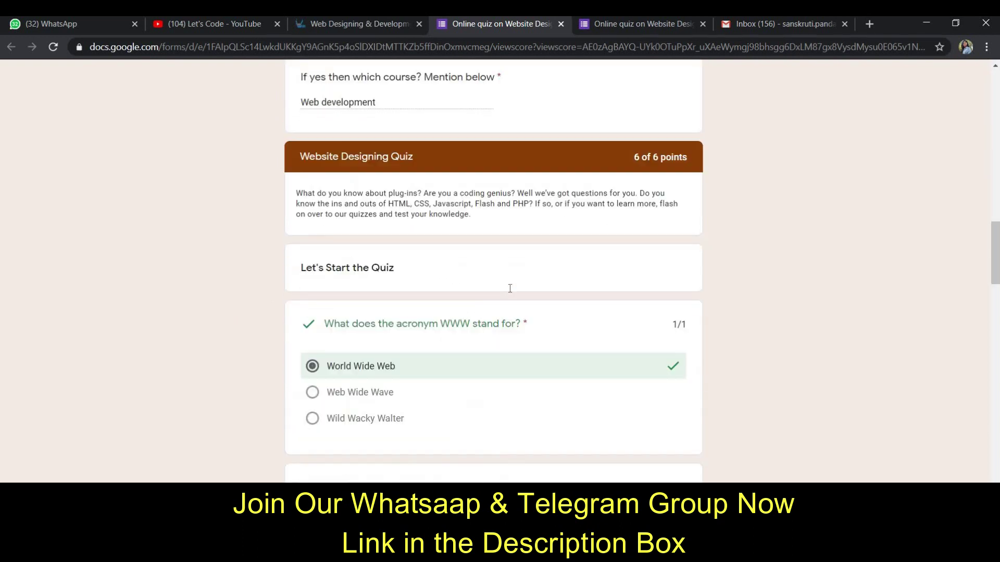
scroll(510, 289, "down", 20)
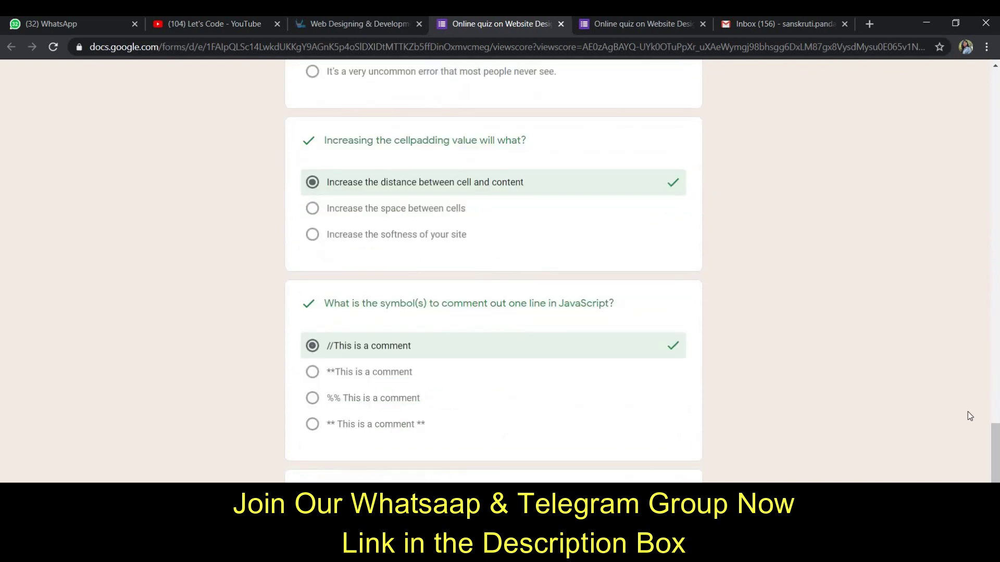
left_click_drag(995, 448, 995, 73)
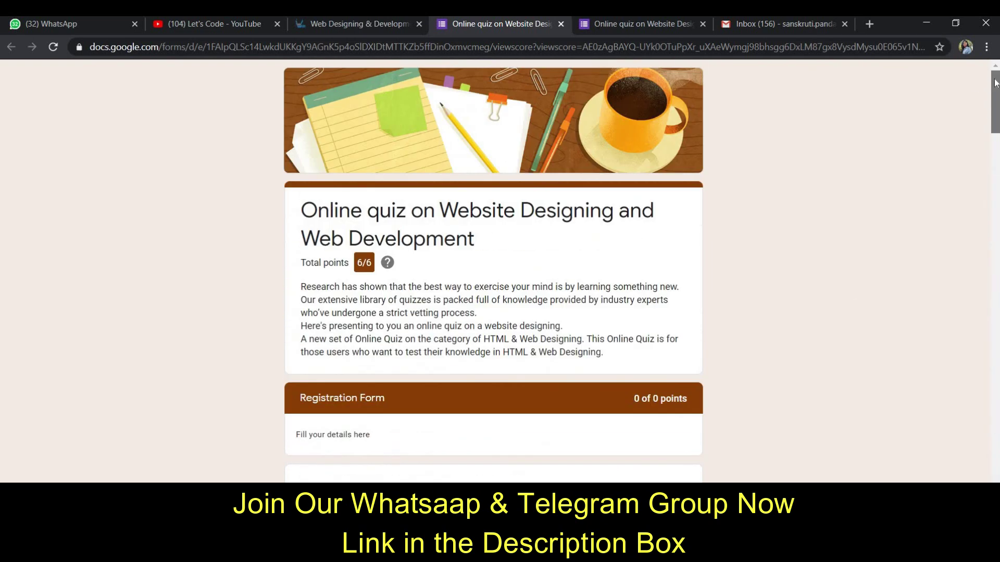
- In Gmail, open the Itronix certificate email and open its downloaded certificate PDF
left_click(786, 22)
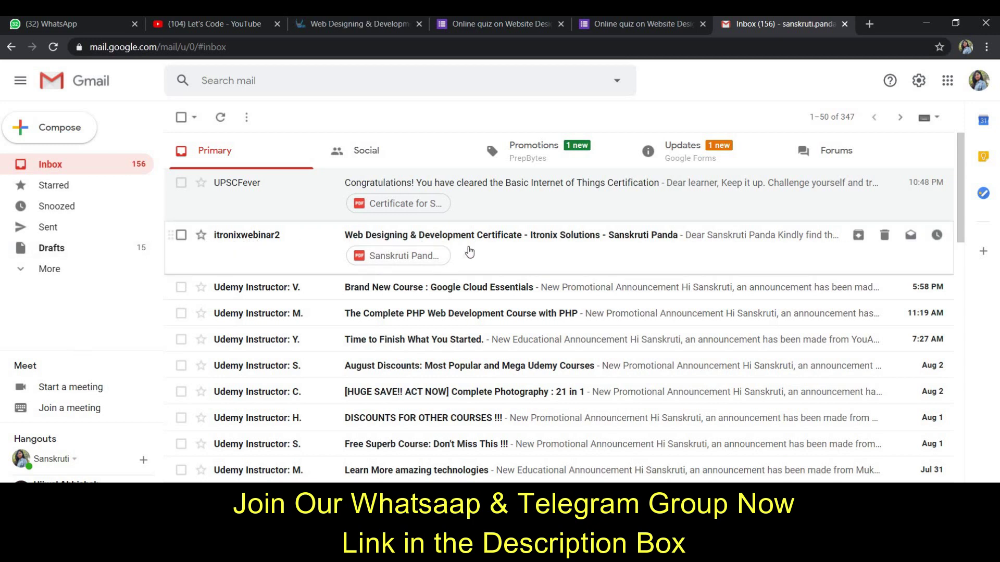
left_click(467, 245)
mouse_move(244, 387)
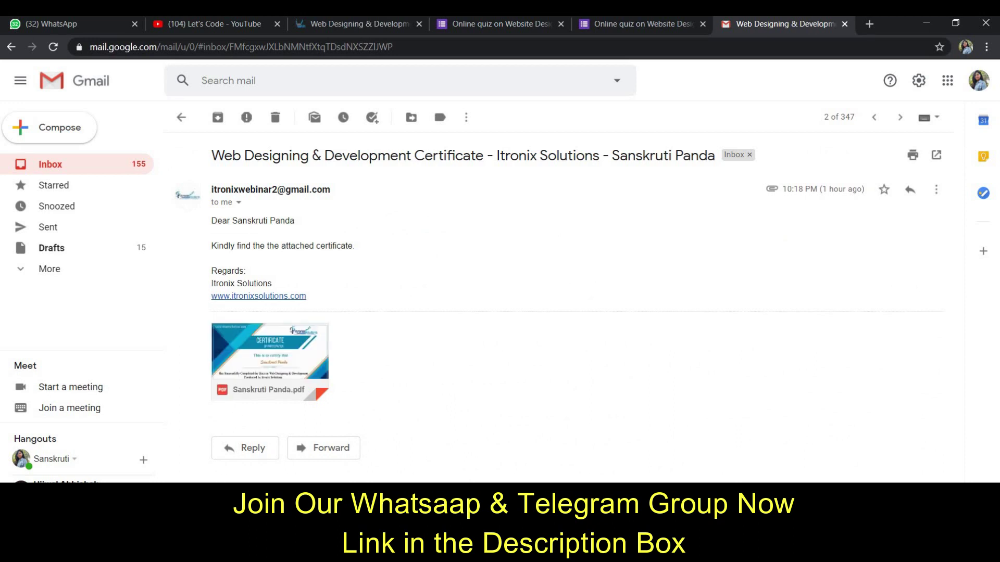
right_click(293, 466)
left_click(294, 464)
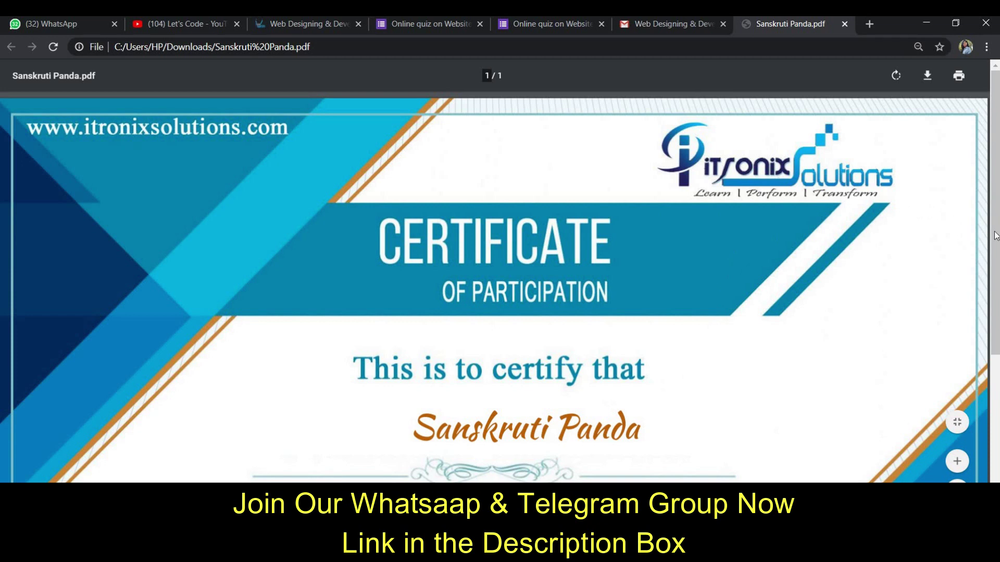
left_click_drag(995, 248, 994, 290)
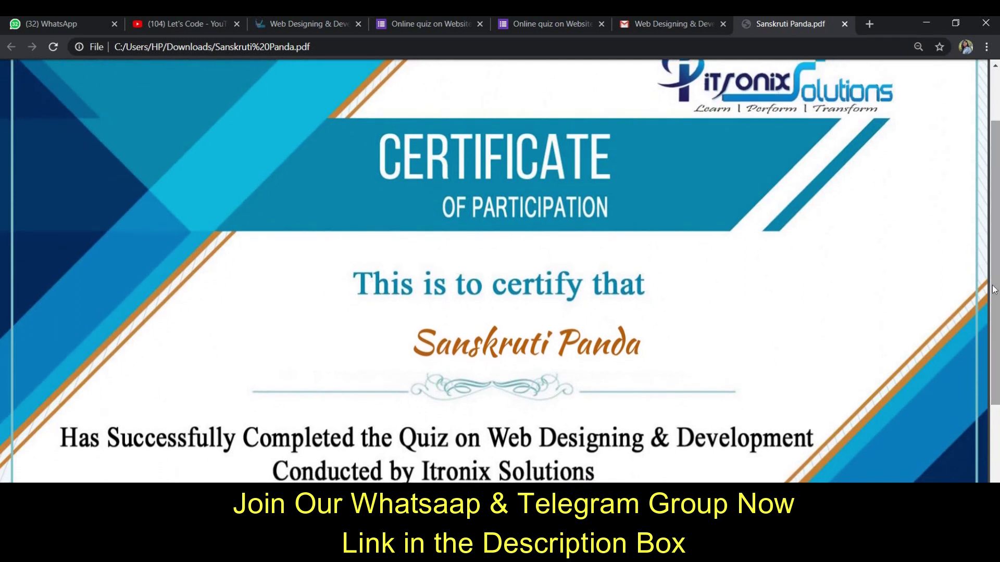